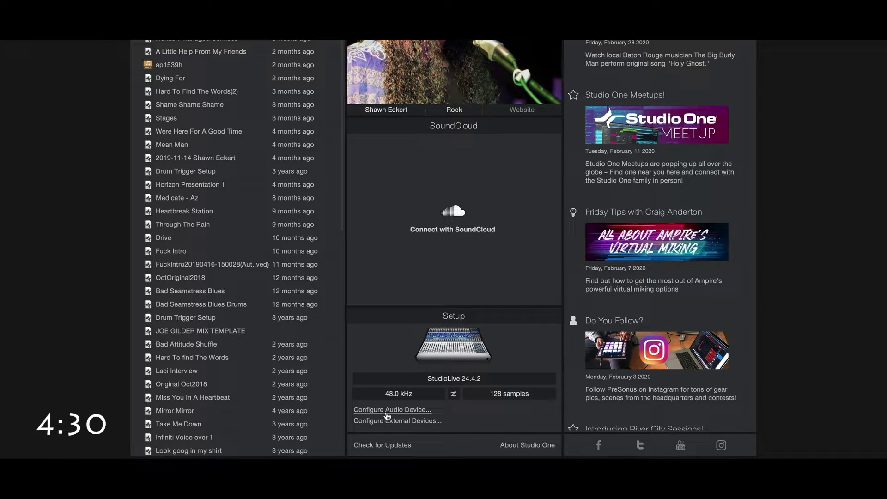
- Open Configure Audio Device from the Start page to show Preferences > Audio Setup
click(387, 412)
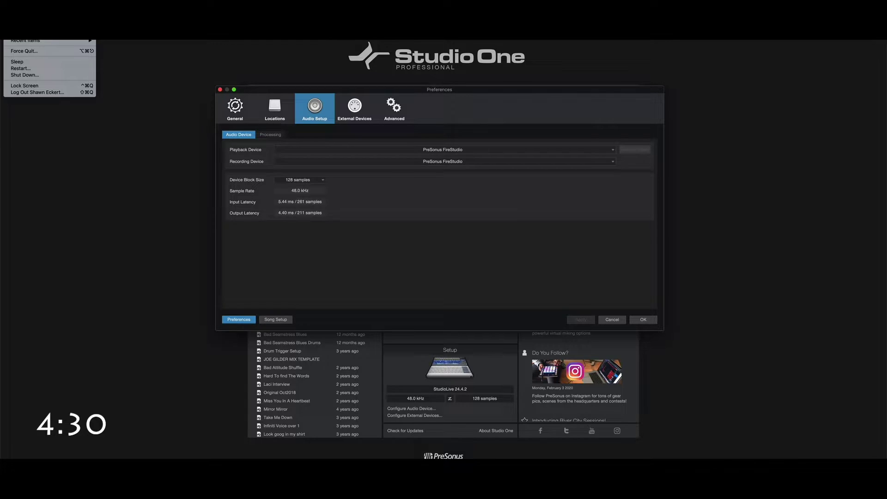
- In macOS Sound settings, set PreSonus FireStudio as input, verify it as output, then close
click(28, 23)
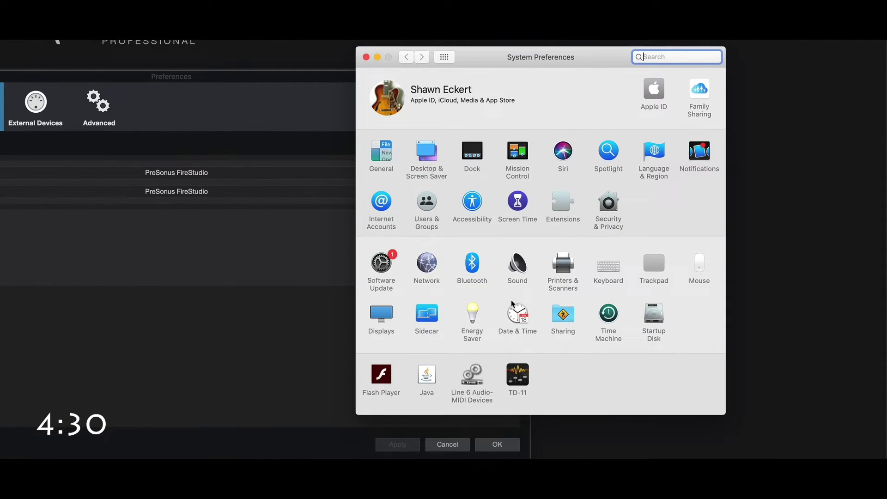
click(521, 274)
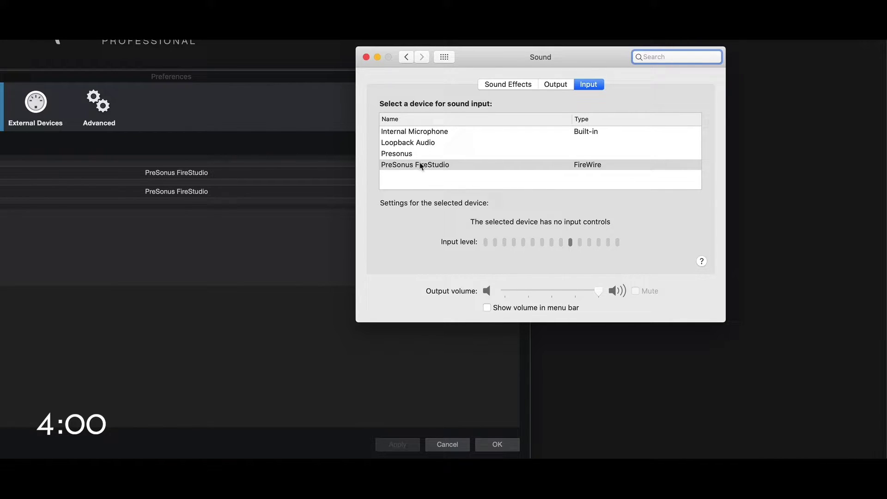
click(456, 135)
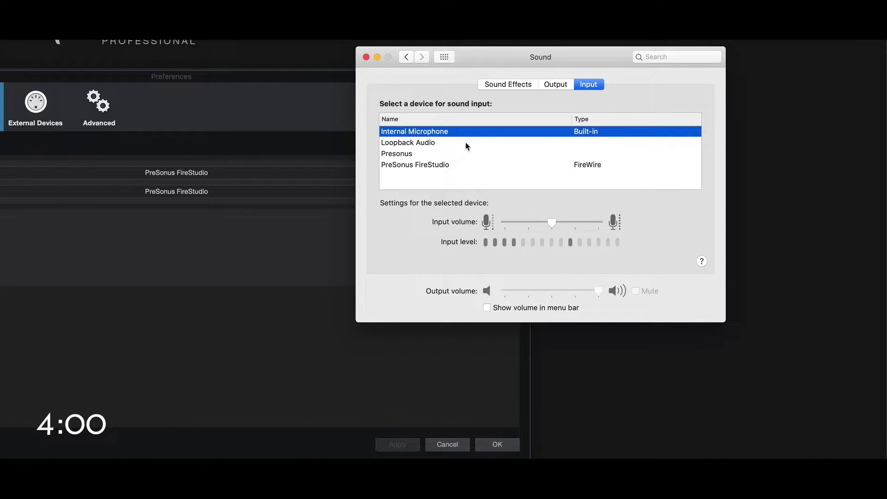
click(438, 166)
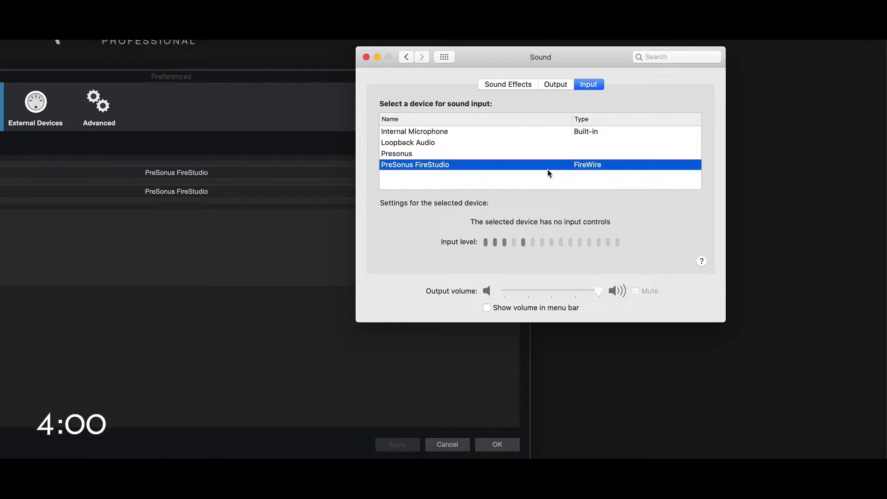
click(557, 85)
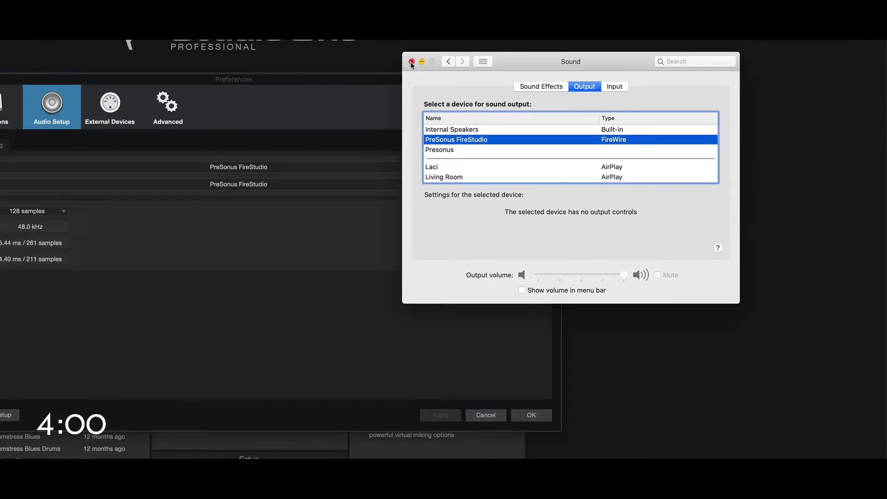
click(411, 62)
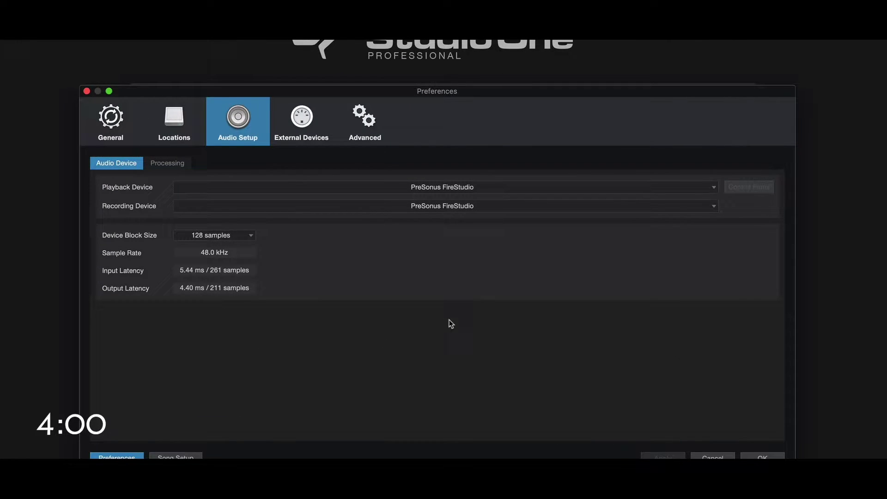
click(714, 189)
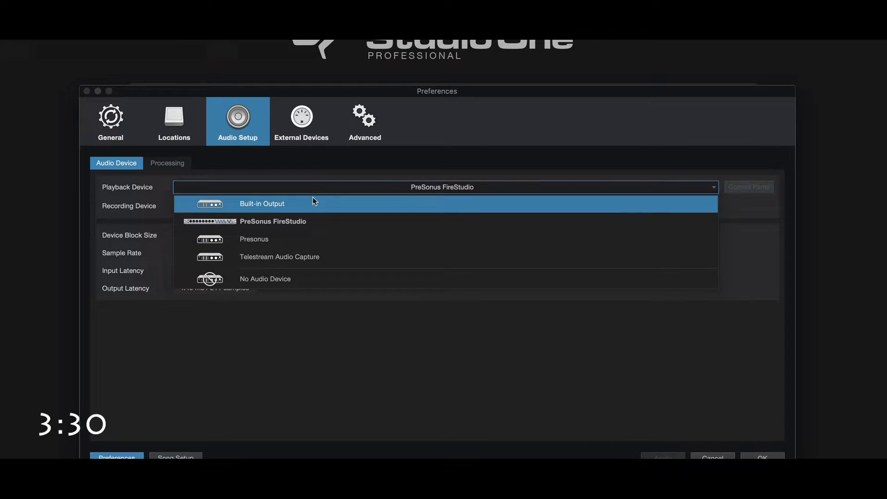
click(263, 224)
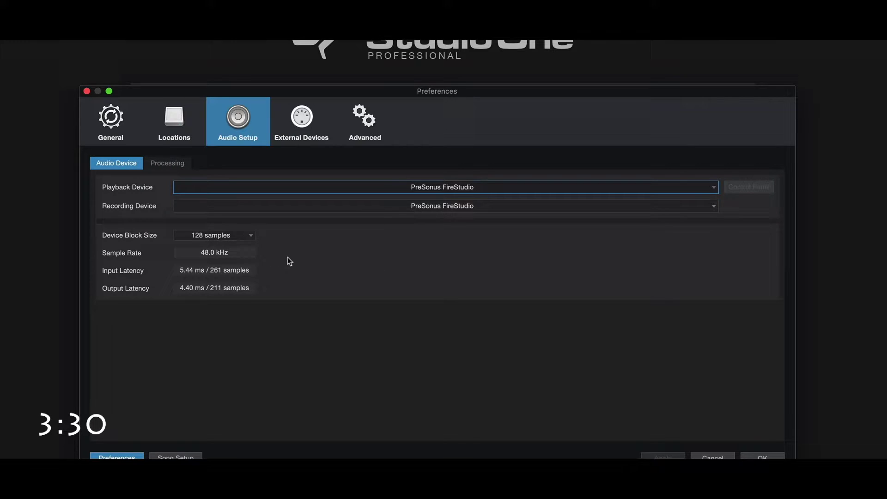
- Keep the device block size at 128 samples and close Preferences with OK
click(249, 238)
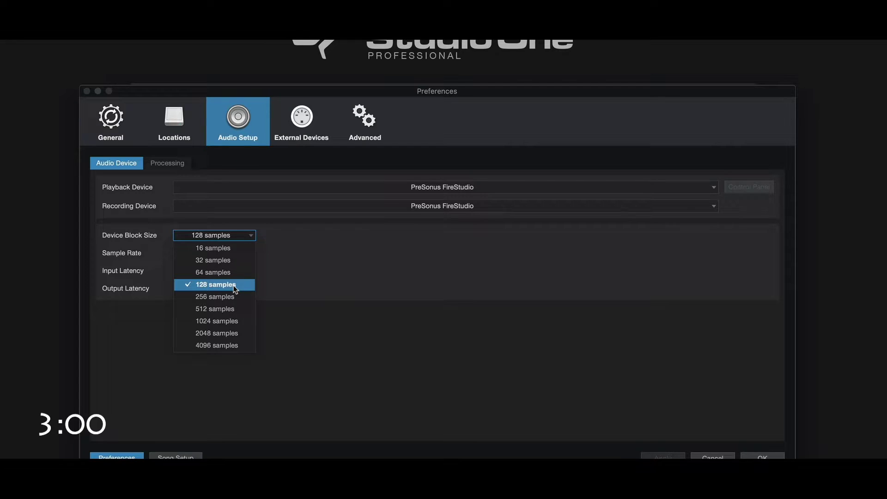
click(335, 280)
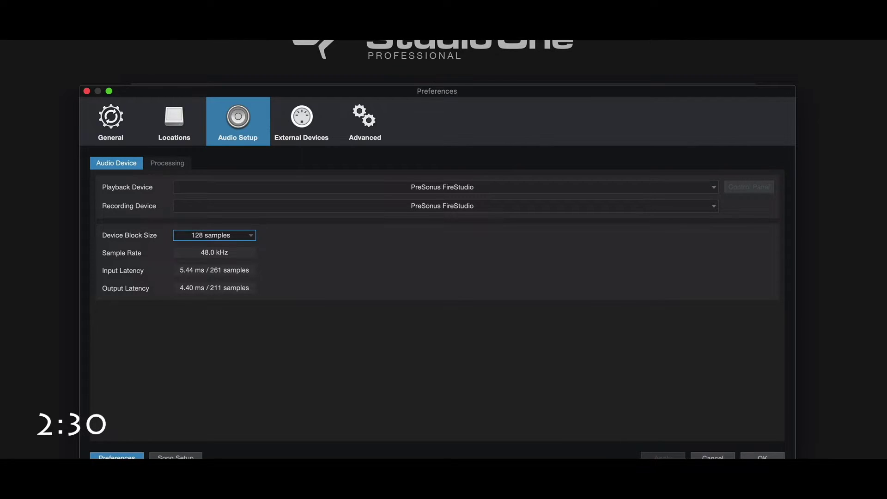
click(762, 458)
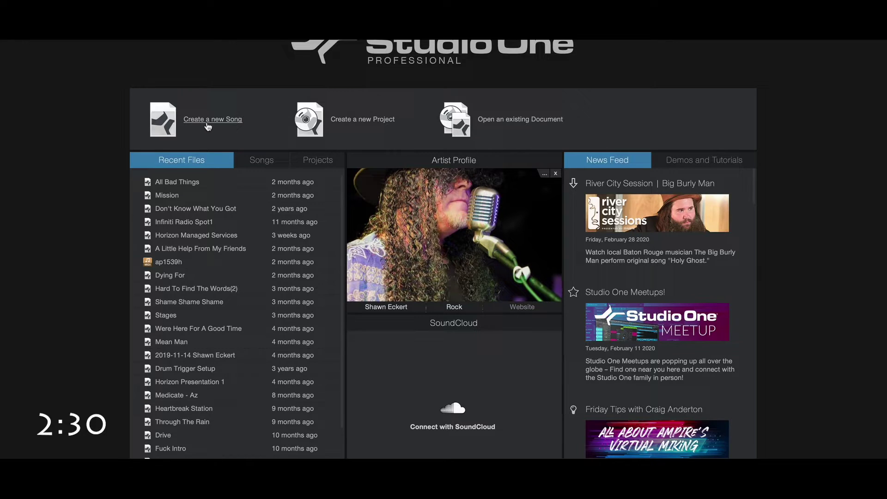
- Create an Empty Song titled 'Setting Up DAW' with a 5:00 song length
click(207, 123)
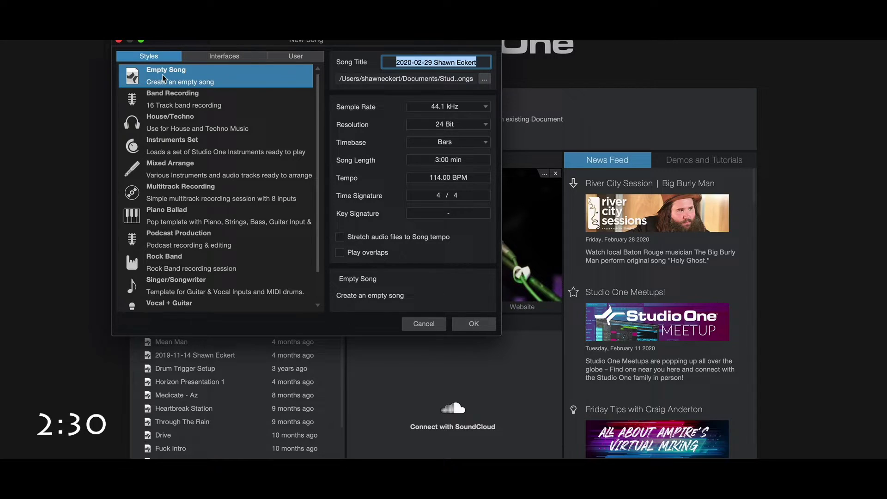
scroll(169, 132, down, 2)
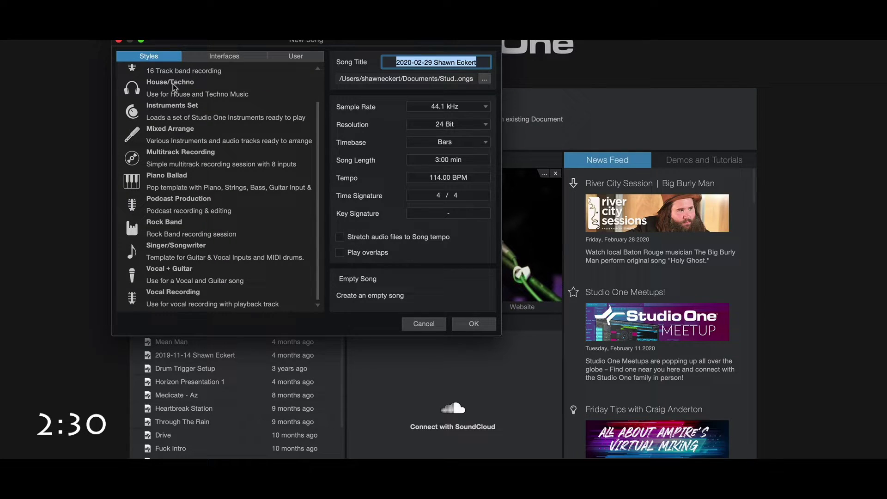
click(213, 55)
click(149, 58)
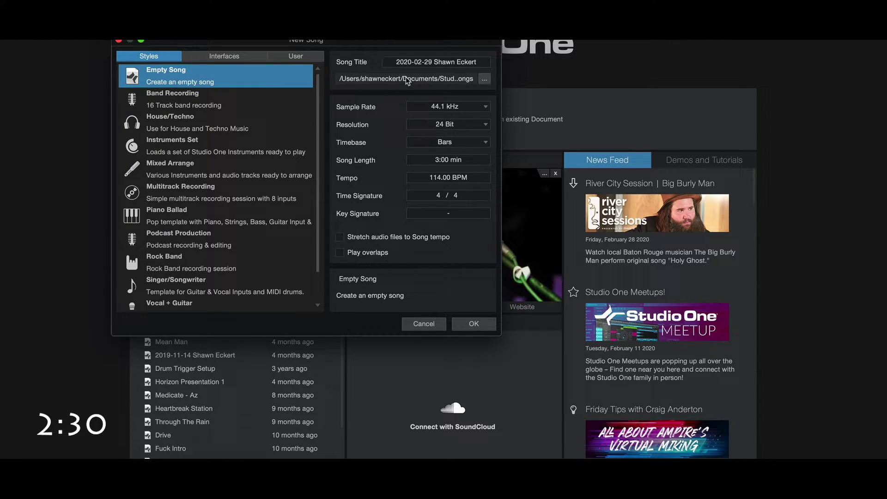
click(420, 63)
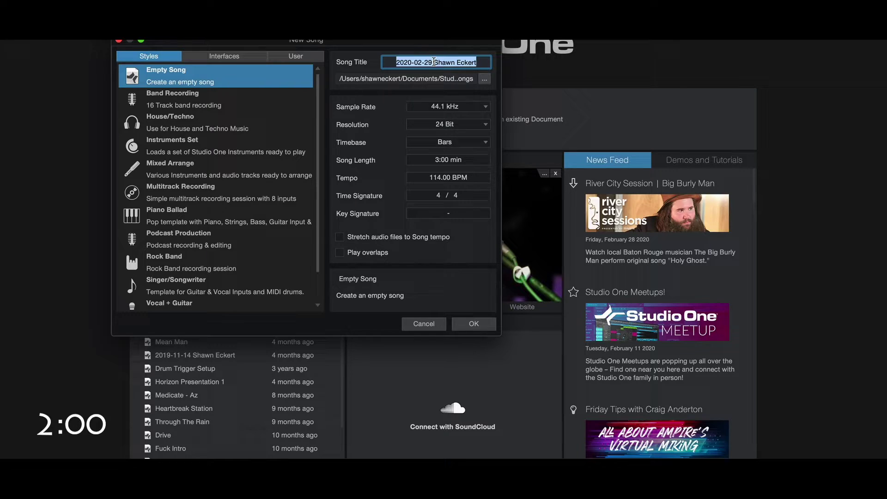
text(Setting)
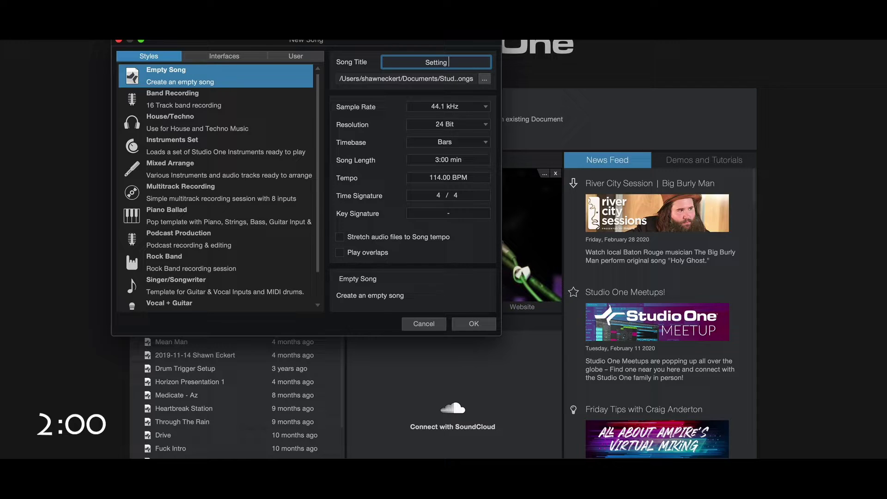
text( Up DAW)
click(484, 79)
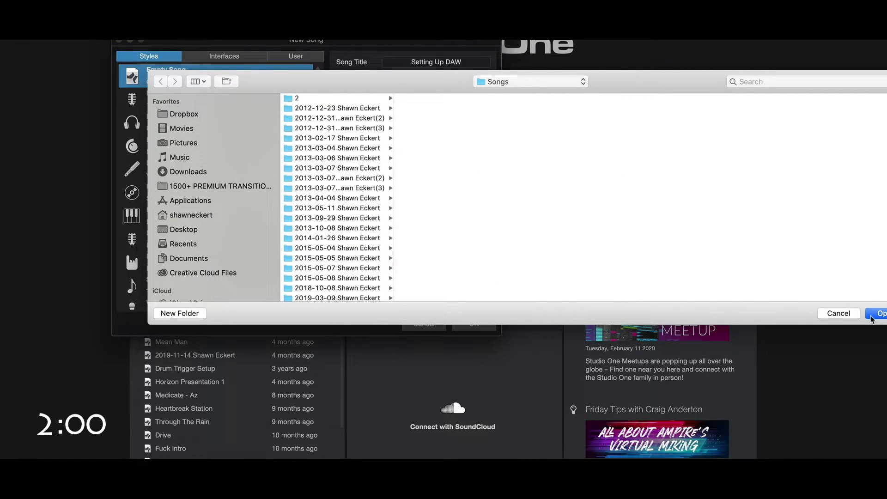
click(839, 314)
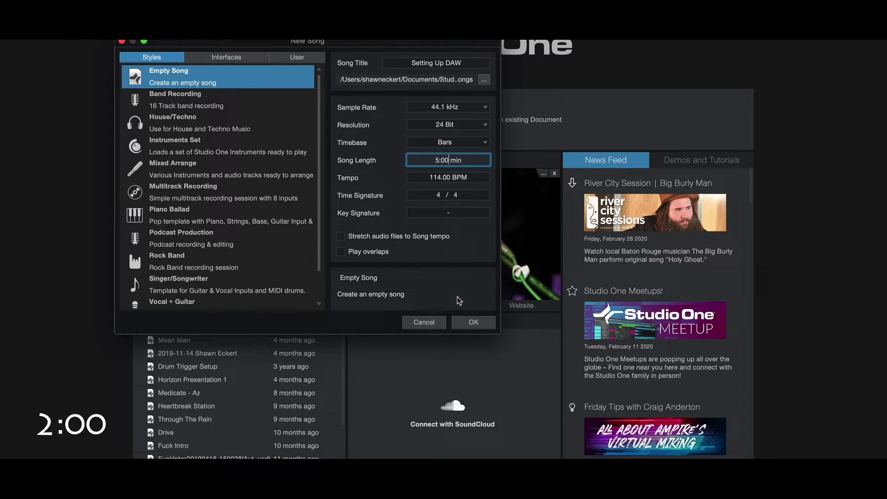
click(472, 323)
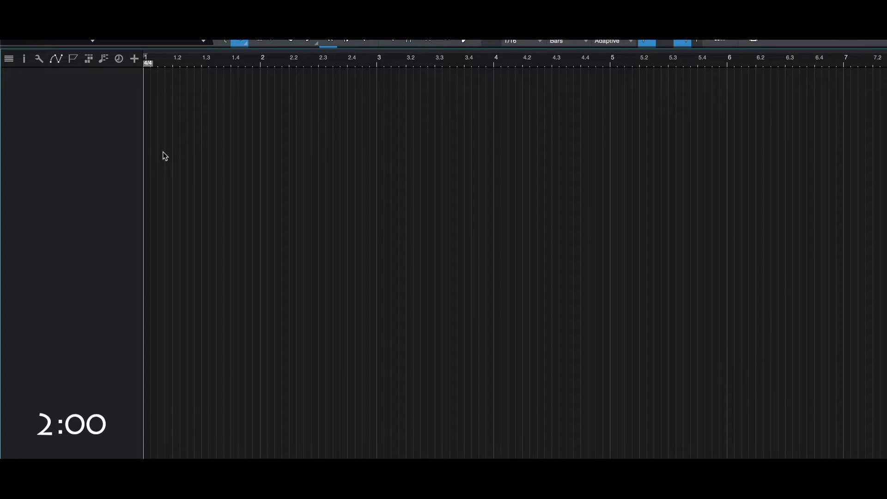
- Add an audio track, rename it 'Vox', and drag it taller
click(164, 35)
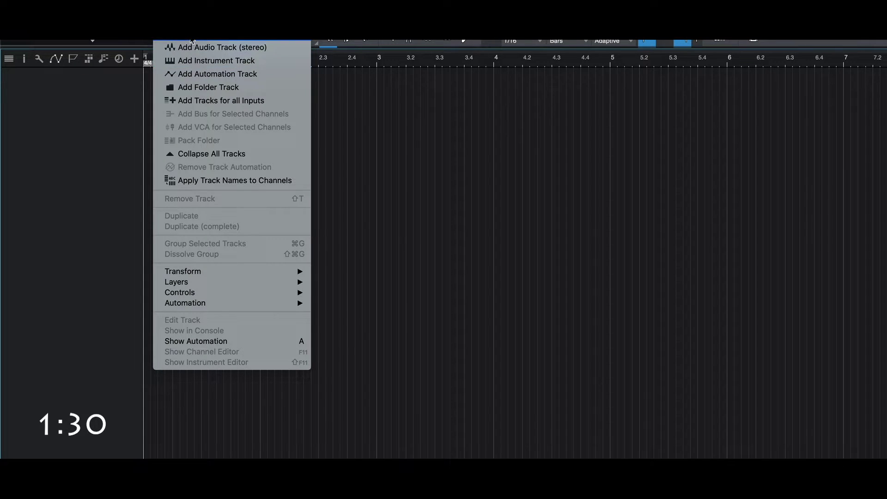
click(178, 44)
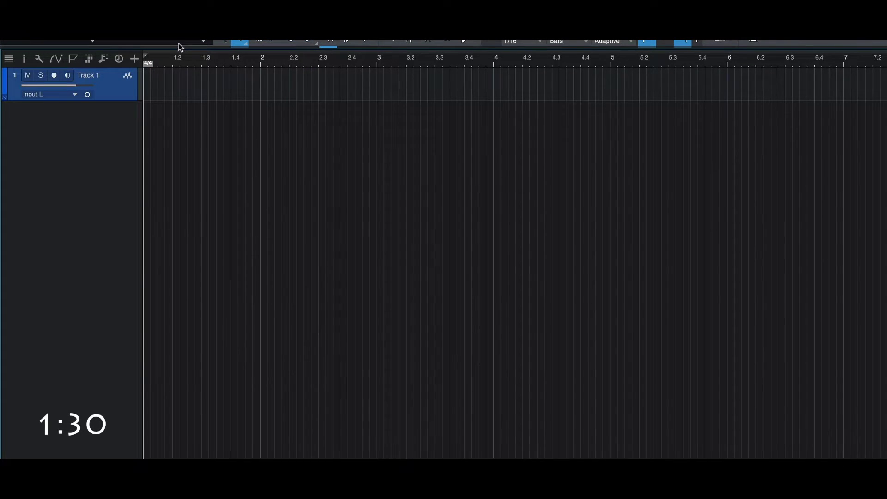
double_click(85, 75)
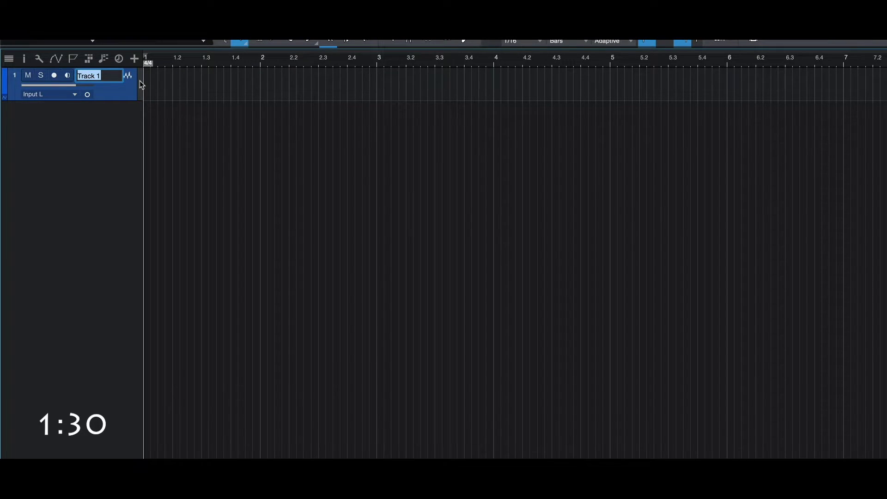
text(Vox)
key(Return)
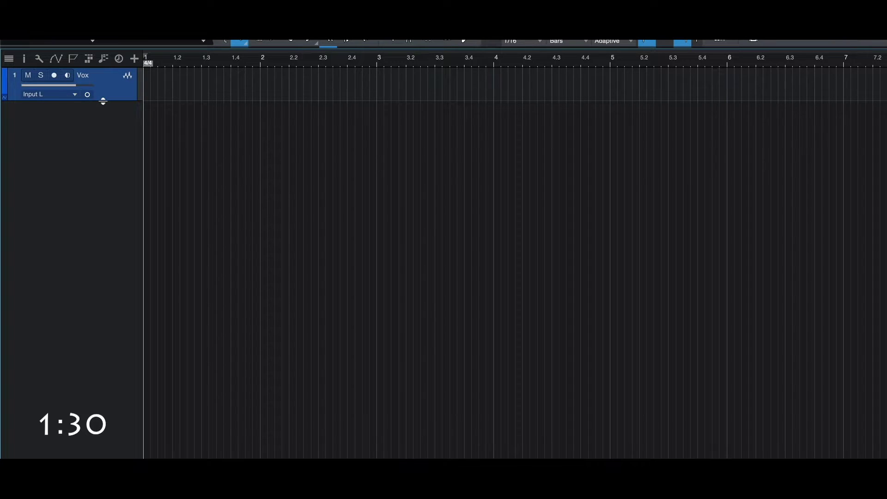
drag(104, 101, 98, 129)
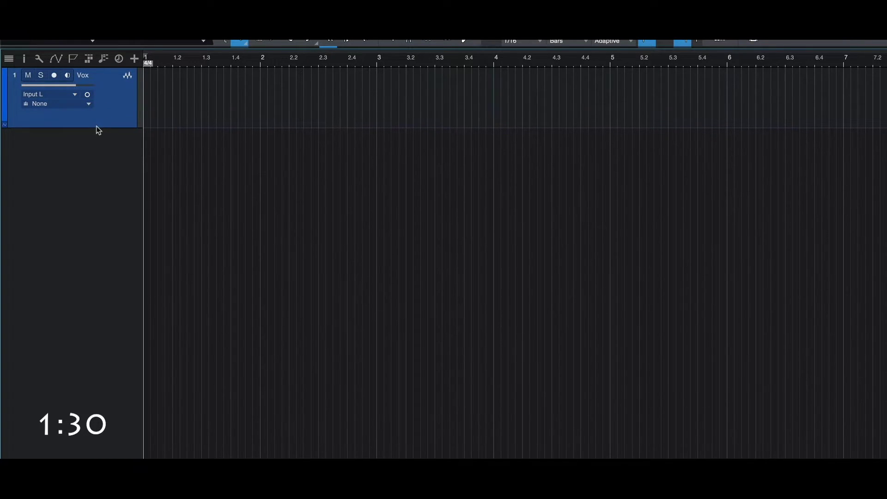
click(74, 94)
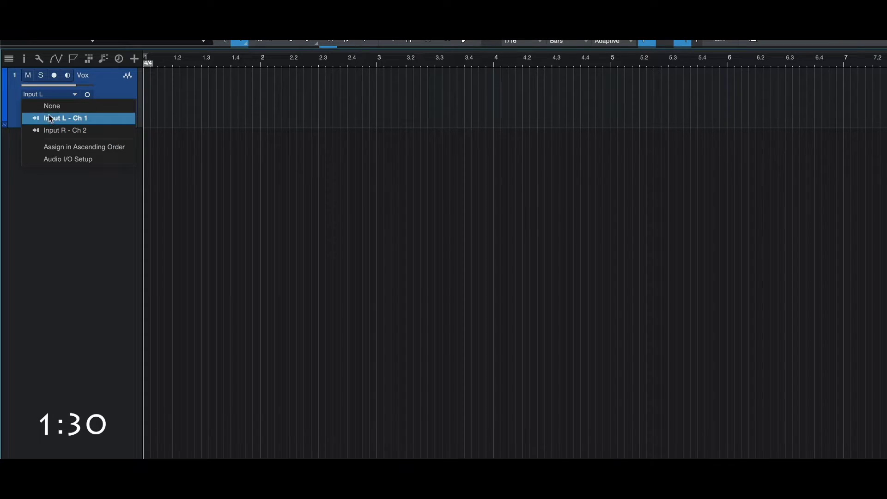
- In Audio I/O Setup, remove the stereo Input L+R, keeping Input L on channel 1
click(41, 101)
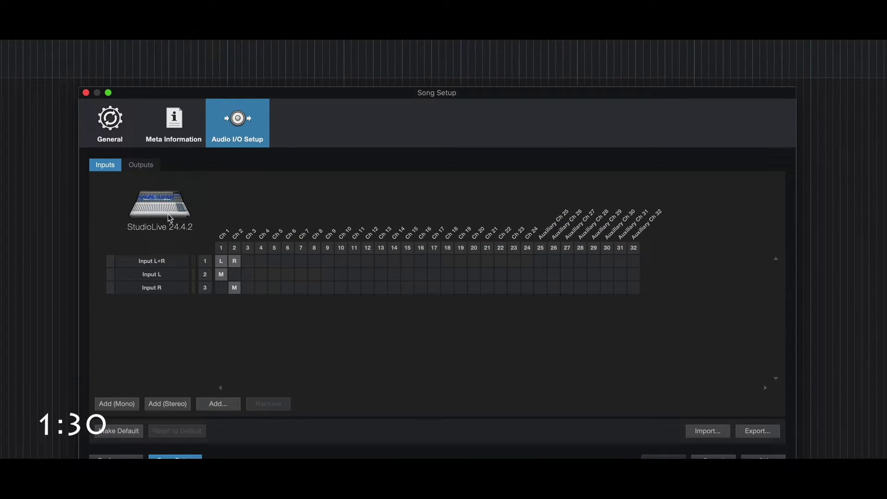
click(172, 263)
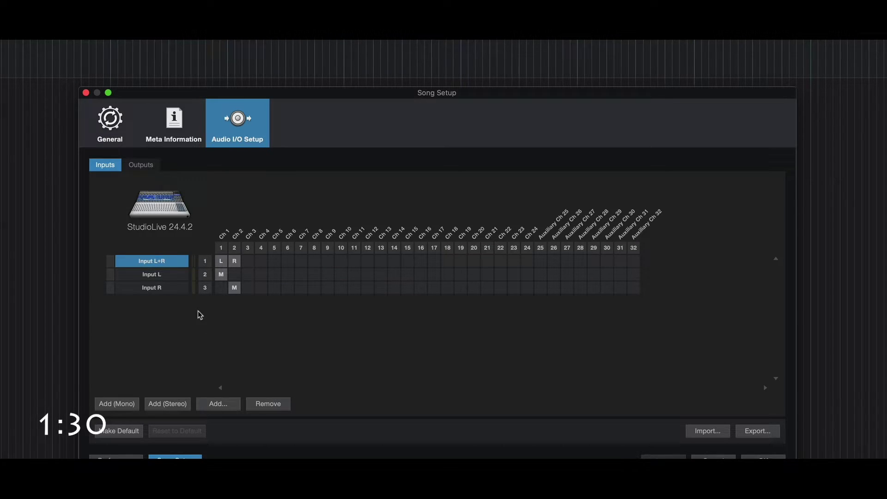
click(270, 405)
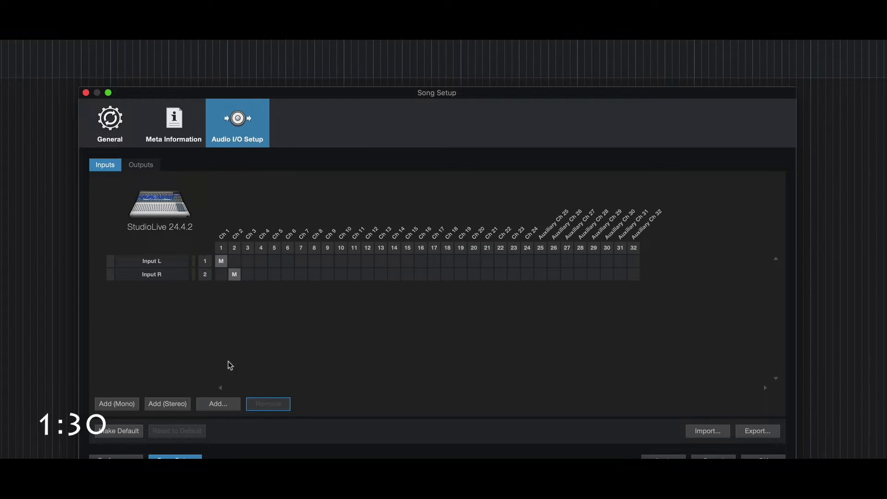
click(175, 263)
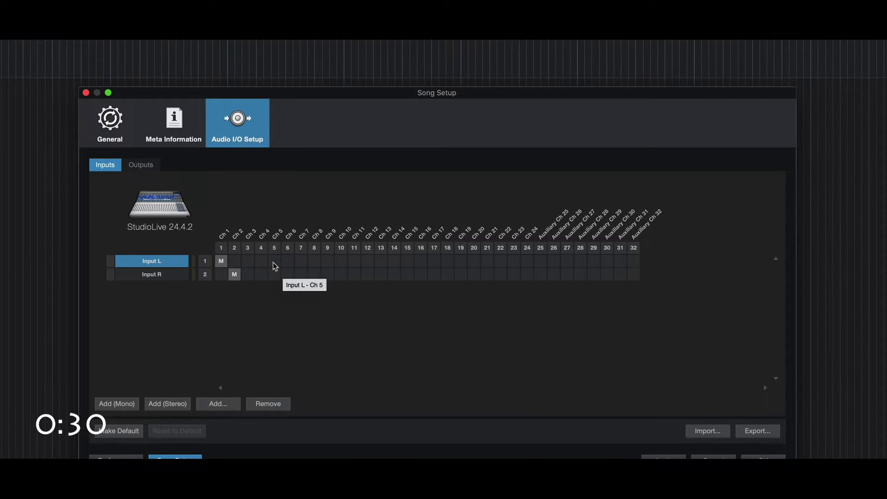
click(221, 262)
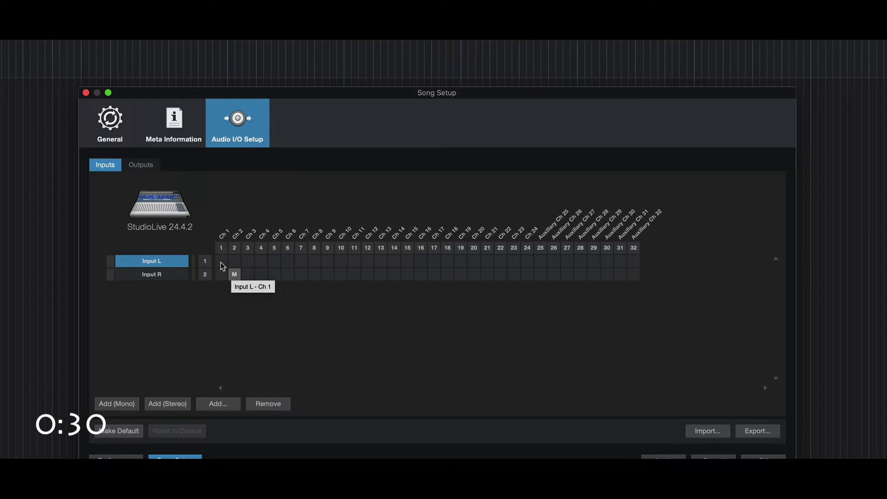
click(220, 262)
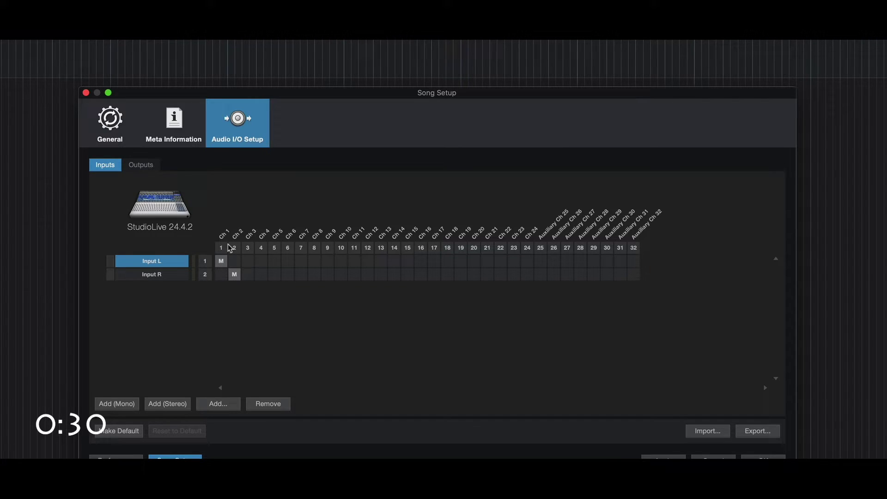
- Rename Input L to 'Vox', map it to channel 5, and remove Input R
double_click(153, 264)
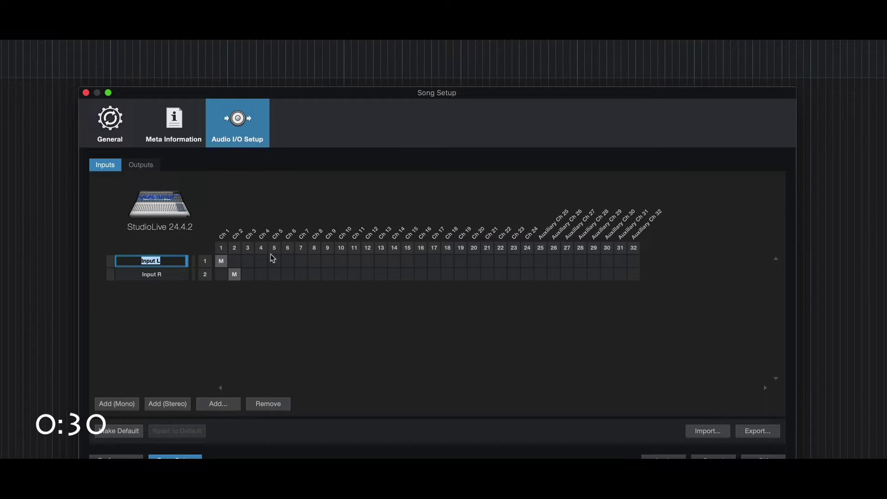
text(Vox)
key(Return)
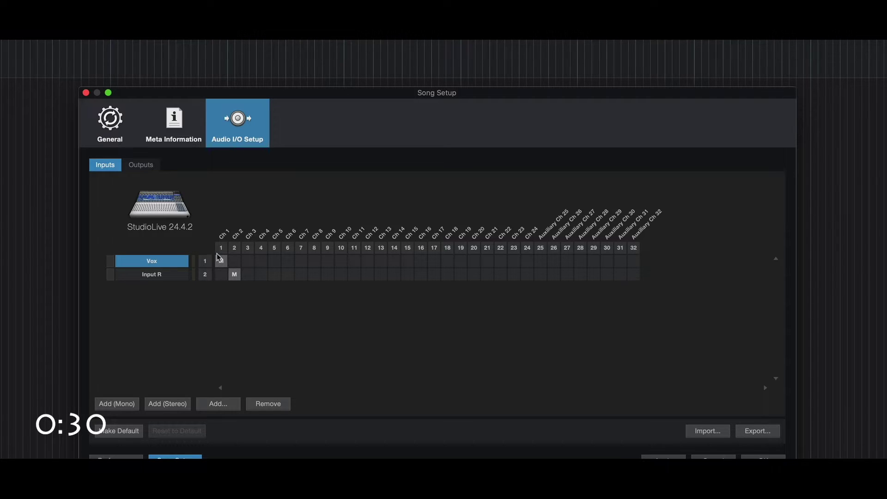
click(275, 262)
click(167, 277)
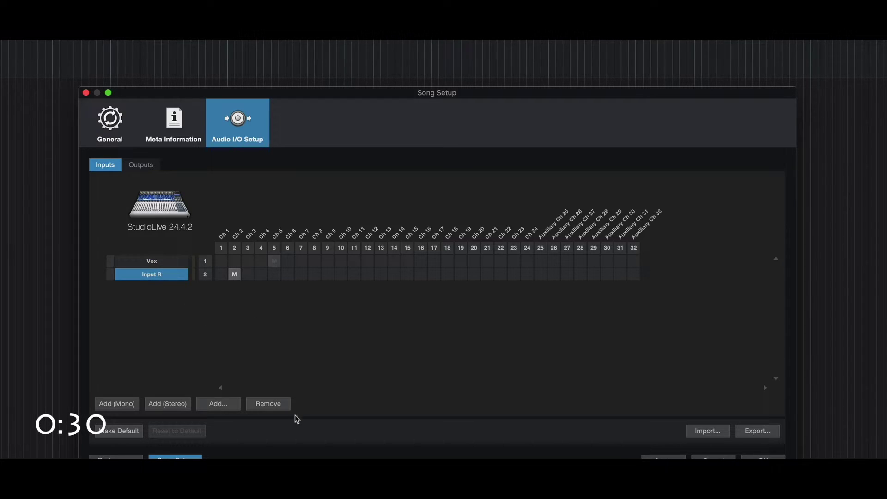
click(276, 404)
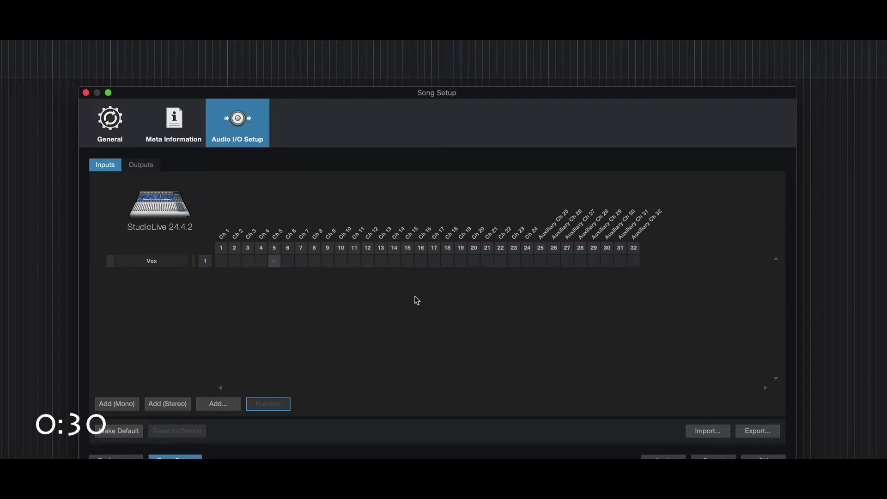
- Route the Main output to the 2TrackIn L/R channels on the Outputs tab
click(138, 167)
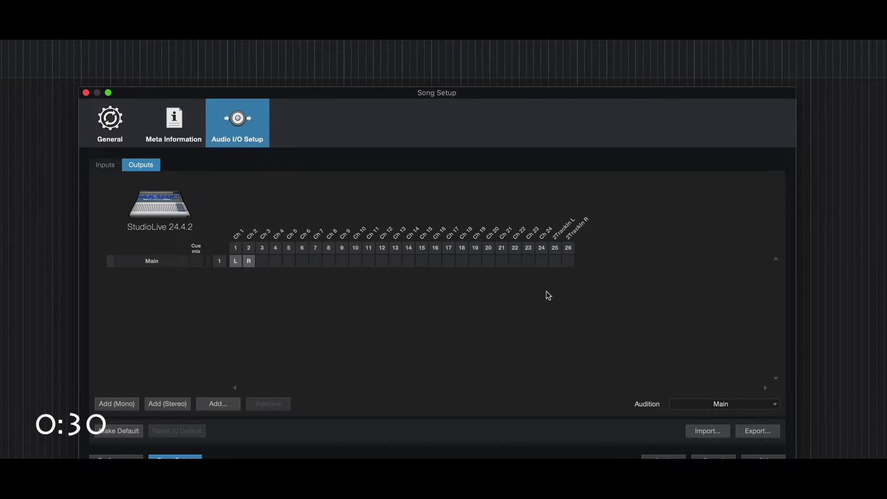
click(558, 262)
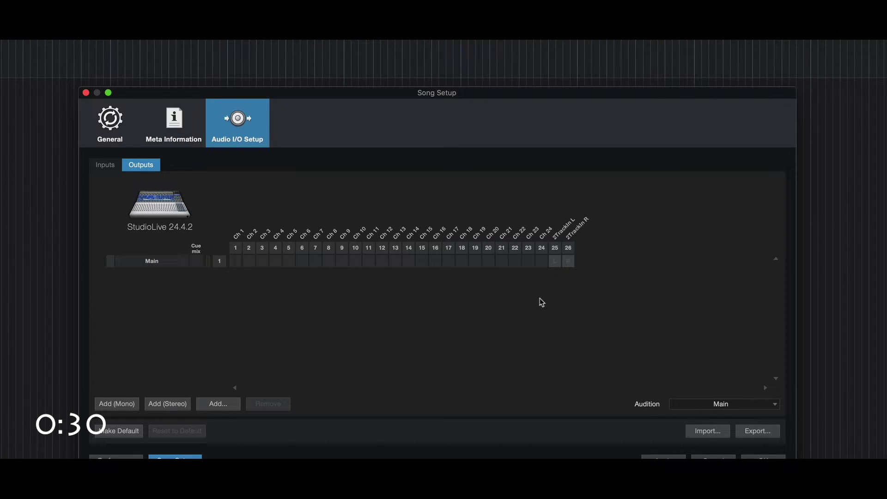
click(555, 262)
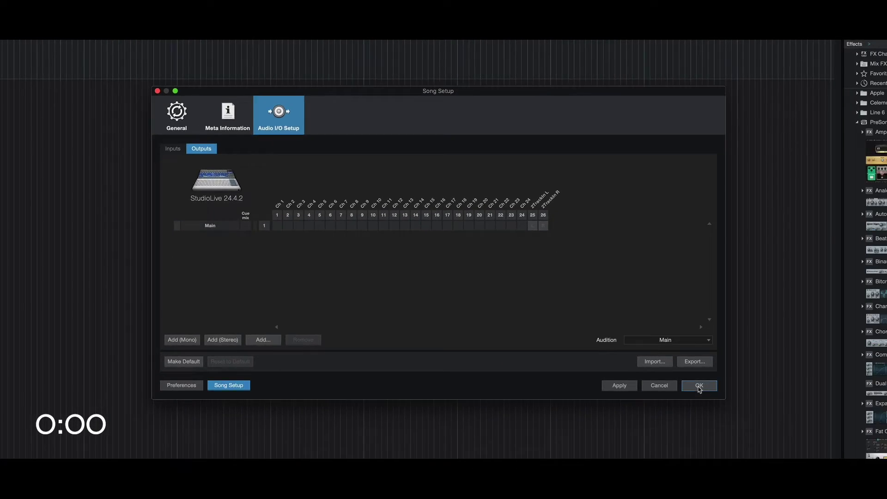
- Close Song Setup, set the Vox track input to Vox - Ch 5, and record-arm it
click(698, 387)
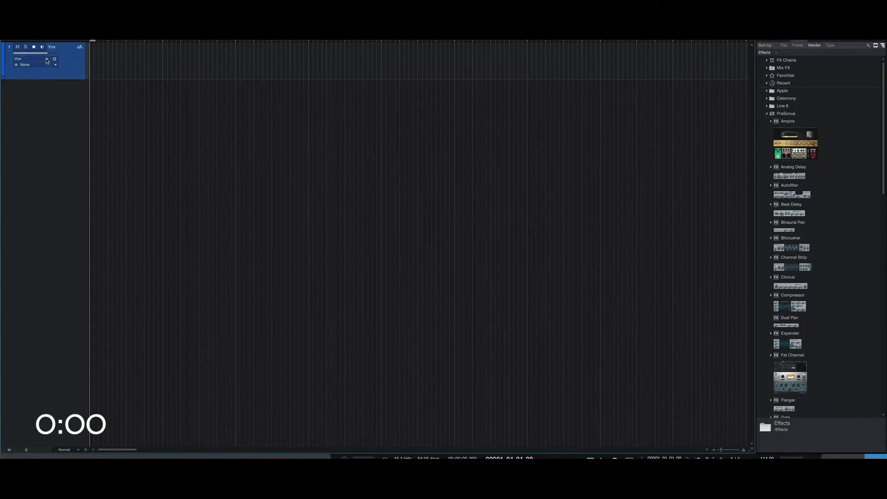
click(46, 61)
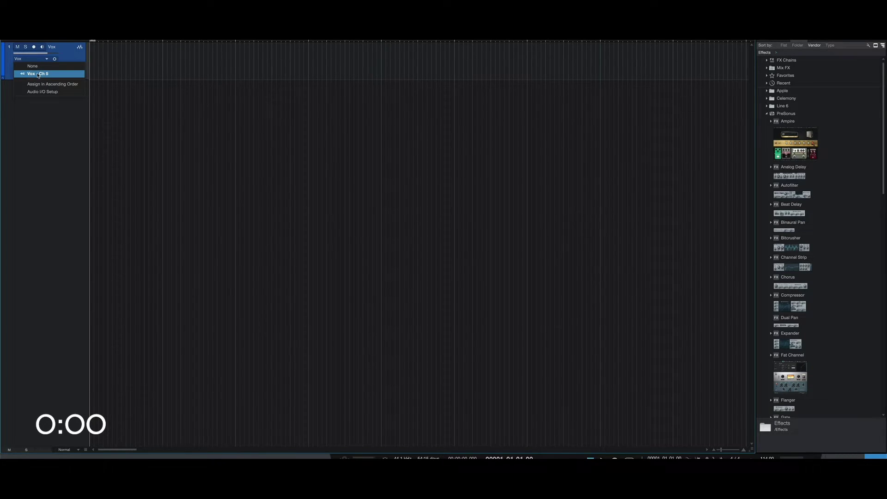
click(38, 75)
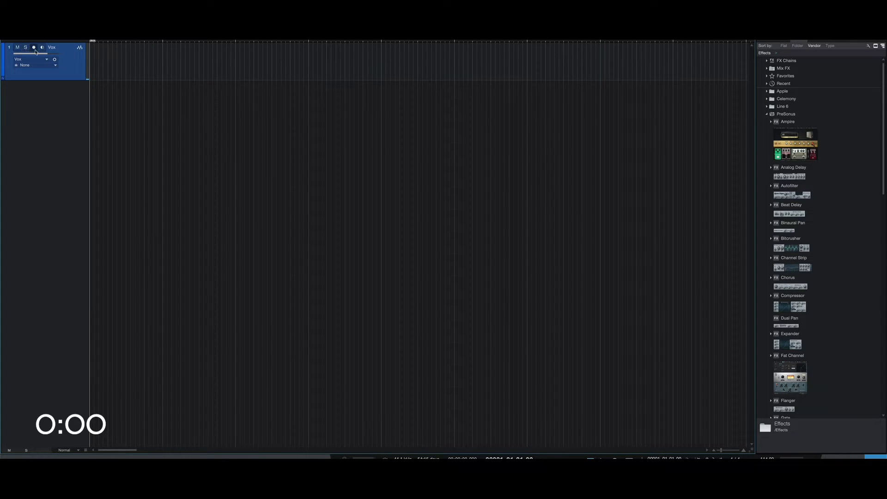
click(34, 48)
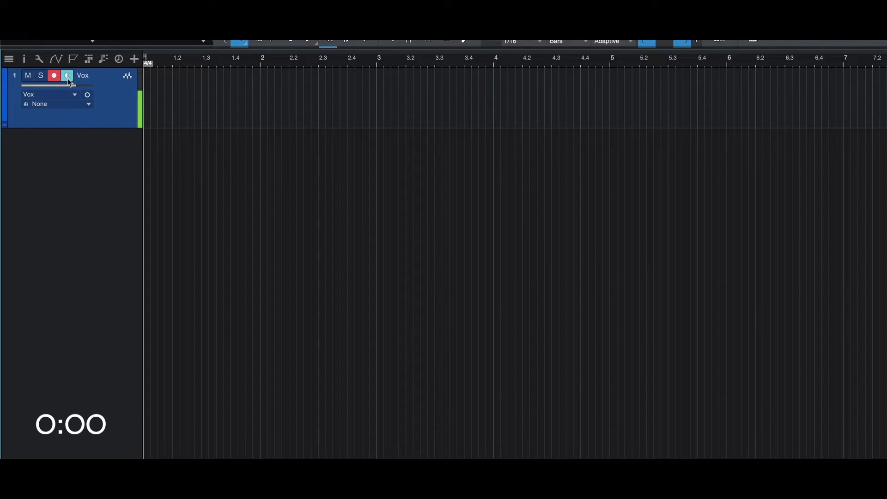
- Toggle the Vox track's monitoring off, on, and off again, leaving it armed
click(68, 78)
click(68, 76)
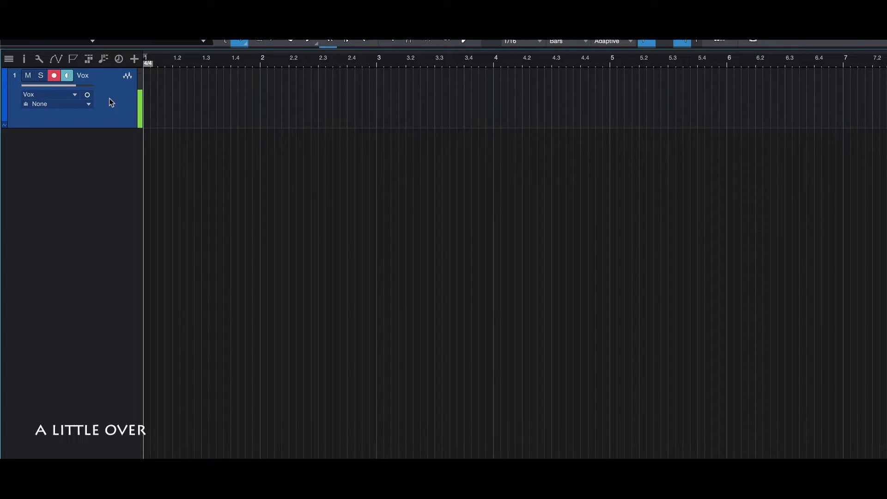
click(67, 76)
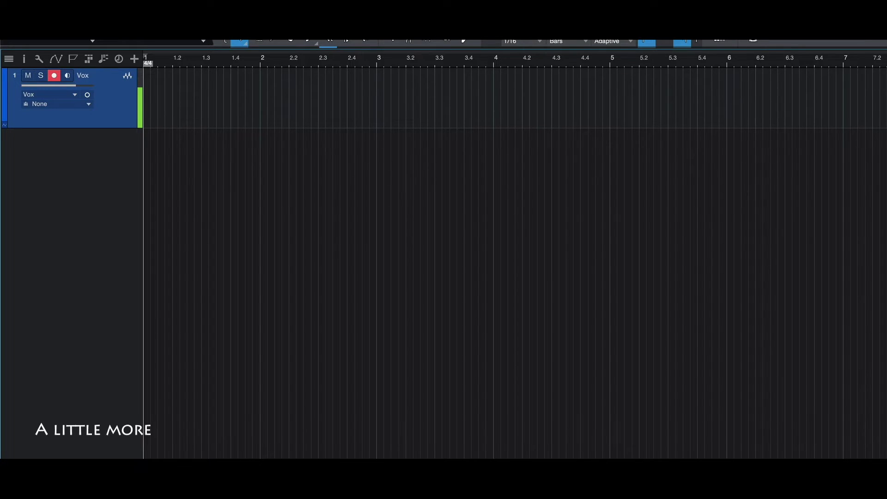
- Record a first vocal take on the Vox track, discard it, and return to the song start
key(KP_Multiply)
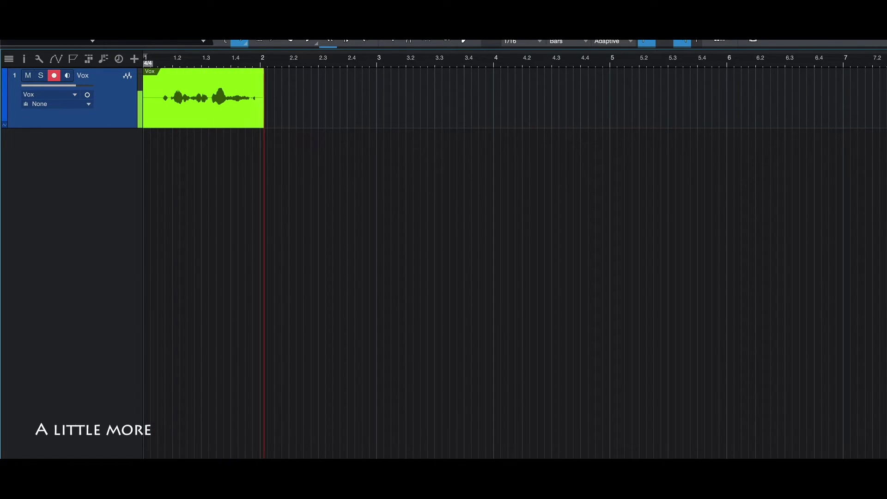
key(space)
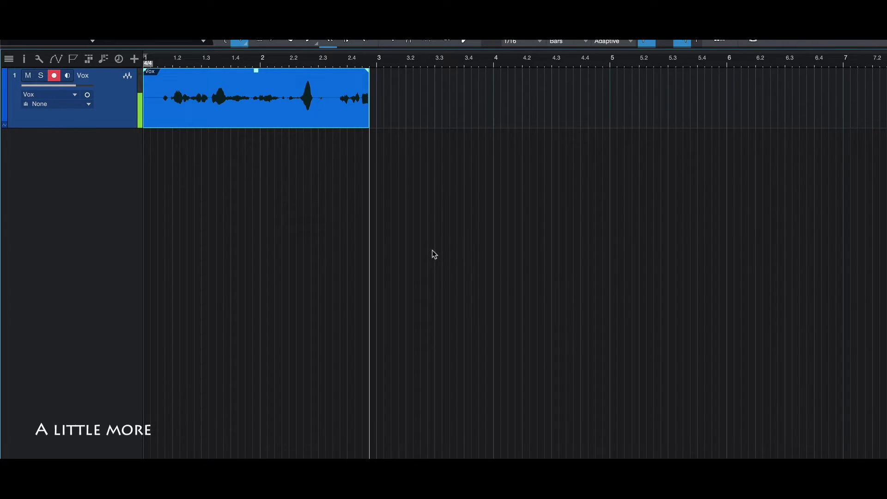
key(ctrl+z)
key(Home)
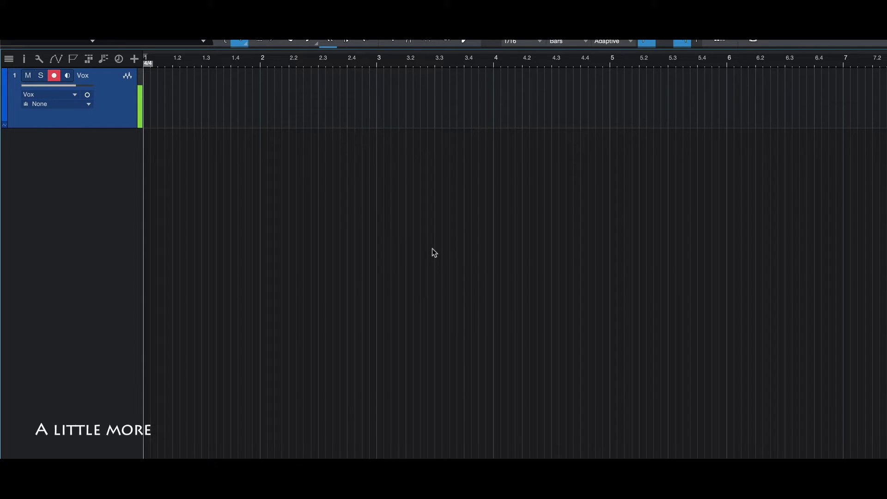
- Record the new Vox(2) take across bars 1–3, then play it back from the start
key(KP_Multiply)
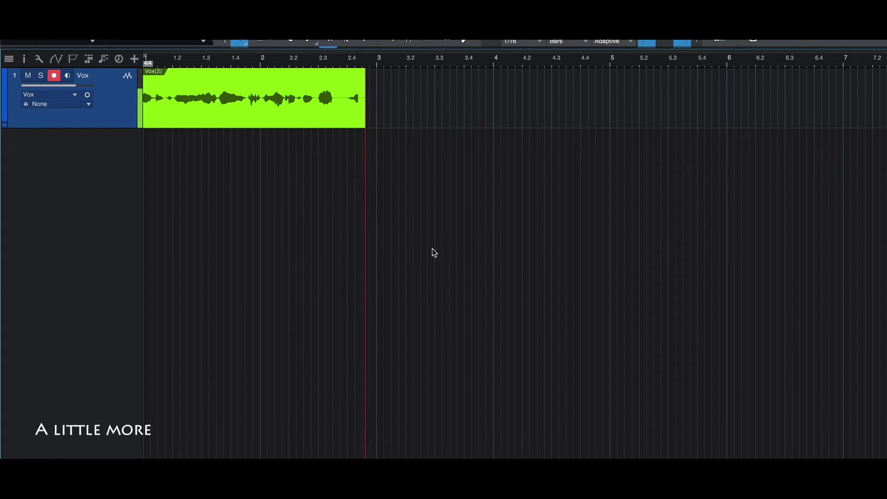
key(space)
key(comma)
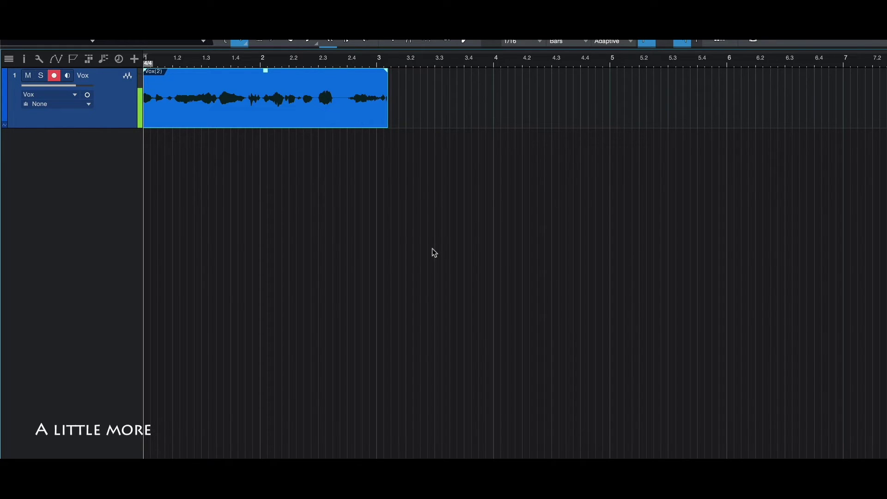
key(space)
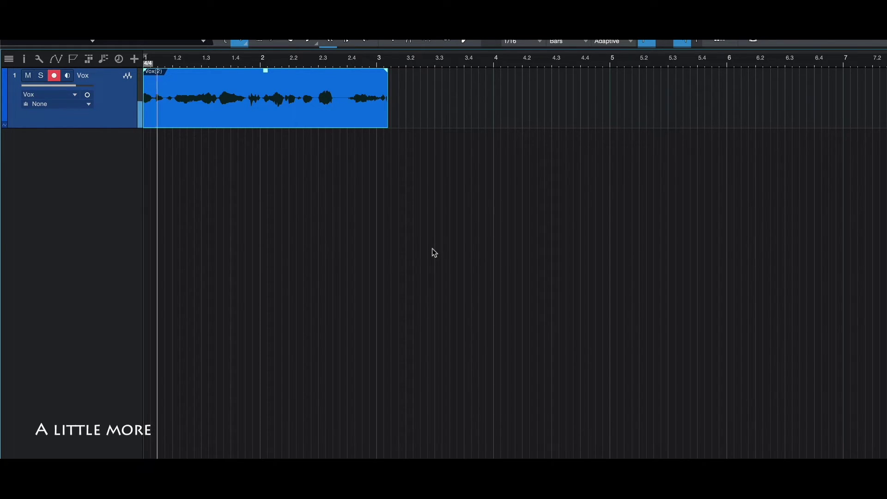